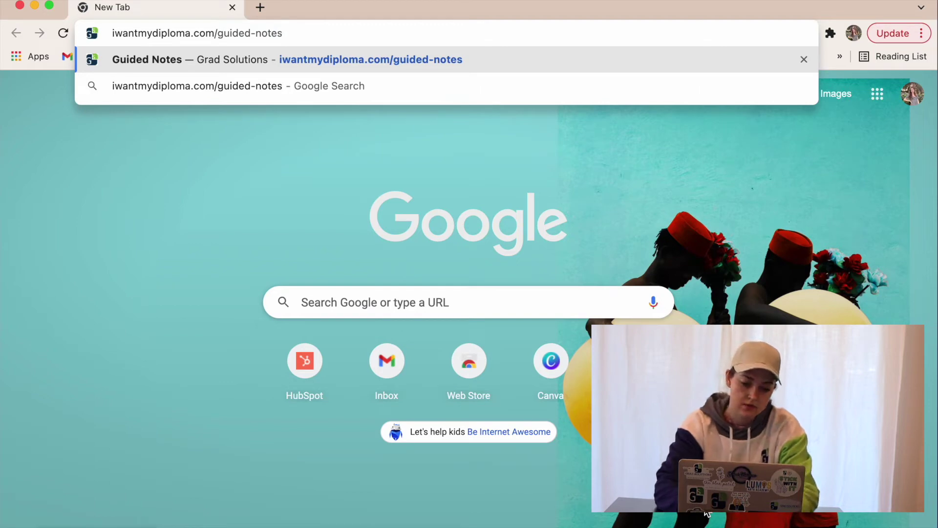
# Step: Load iwantmydiploma.com/guided-notes and scroll down to the Math Courses list
pyautogui.press('Return')
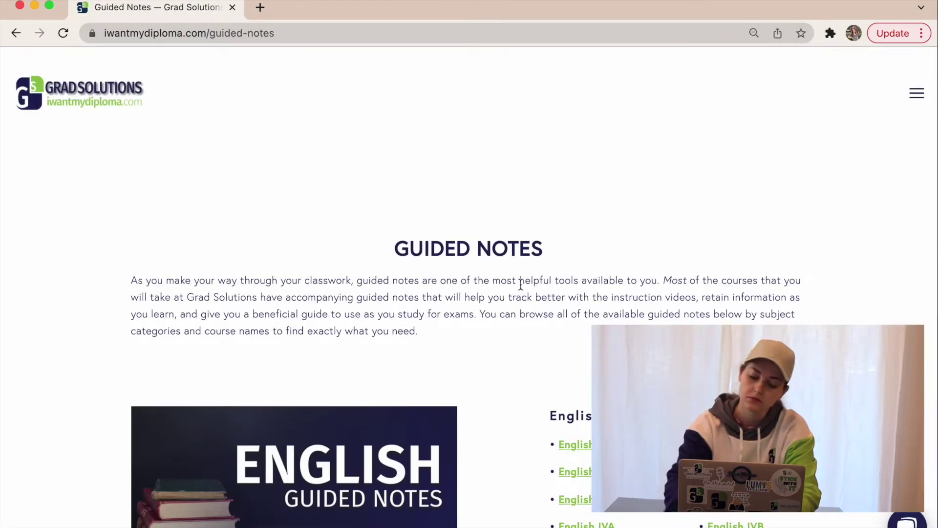
pyautogui.scroll(-5, 490, 460)
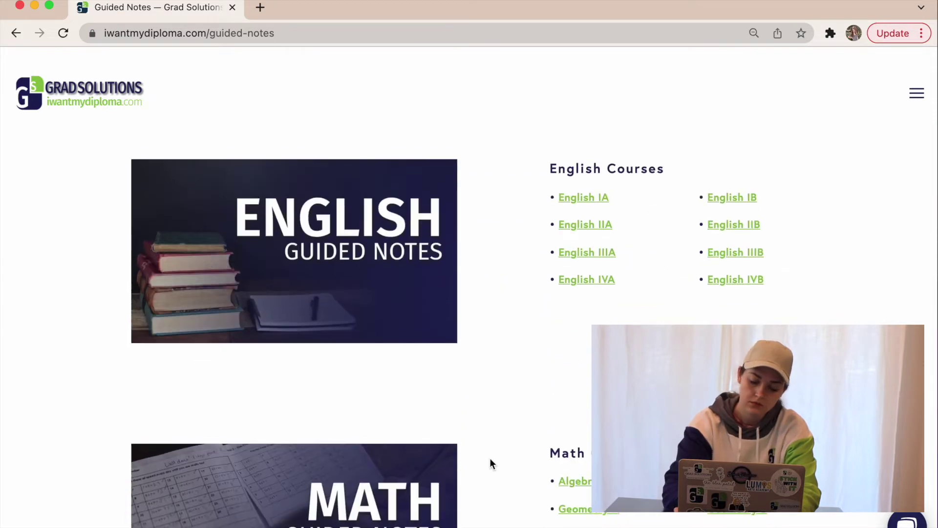
pyautogui.scroll(-5, 491, 460)
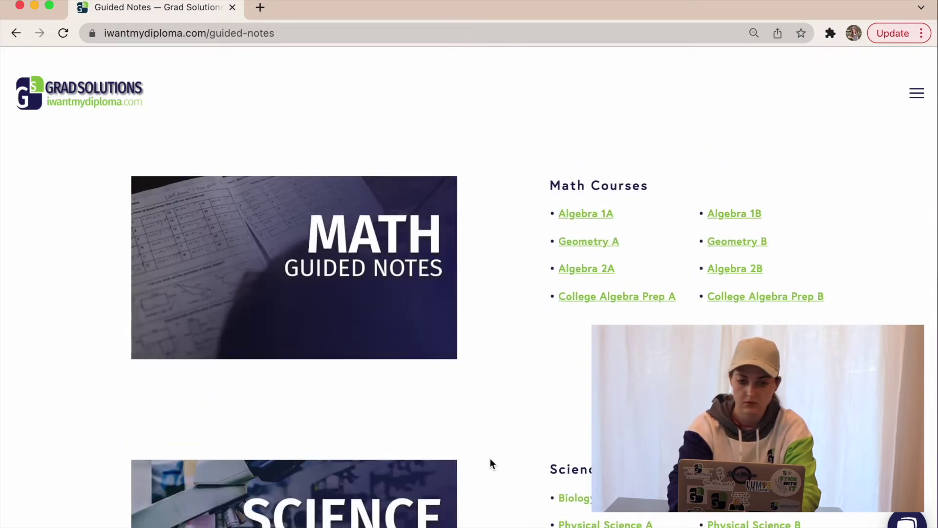
pyautogui.scroll(-5, 490, 458)
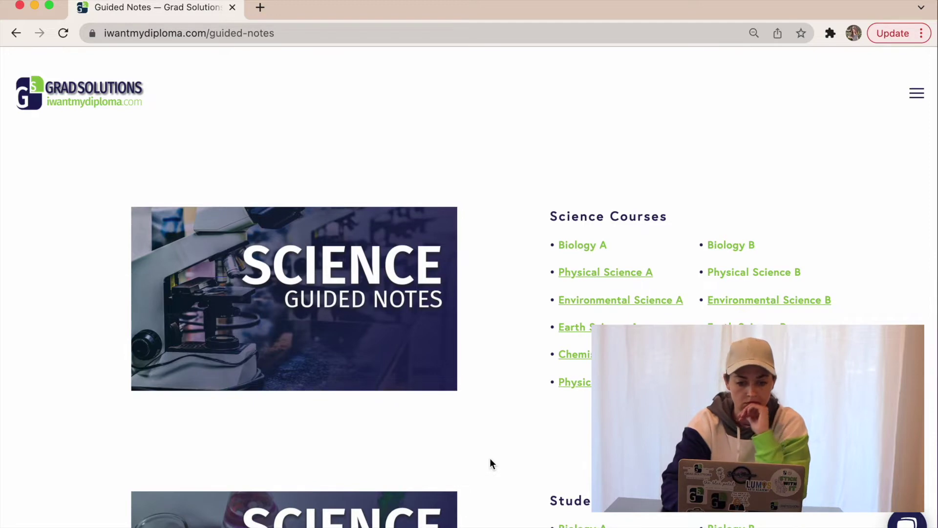
pyautogui.scroll(-5, 490, 458)
pyautogui.scroll(-10, 490, 460)
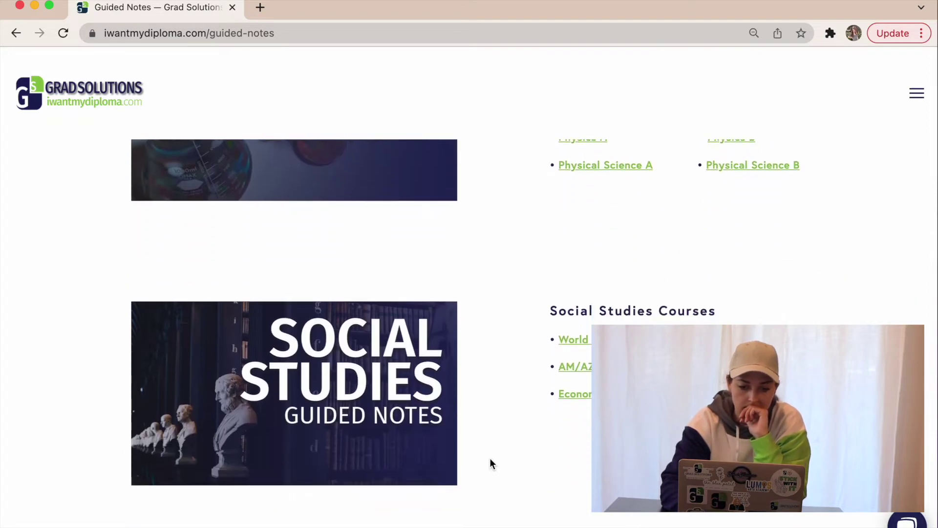
pyautogui.scroll(-3, 490, 460)
pyautogui.scroll(-8, 490, 462)
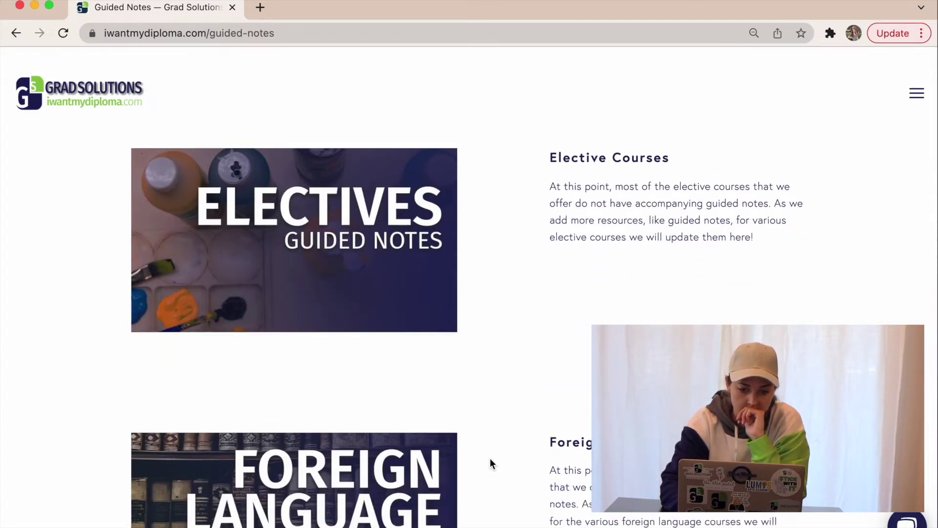
pyautogui.scroll(2, 491, 462)
pyautogui.scroll(20, 491, 462)
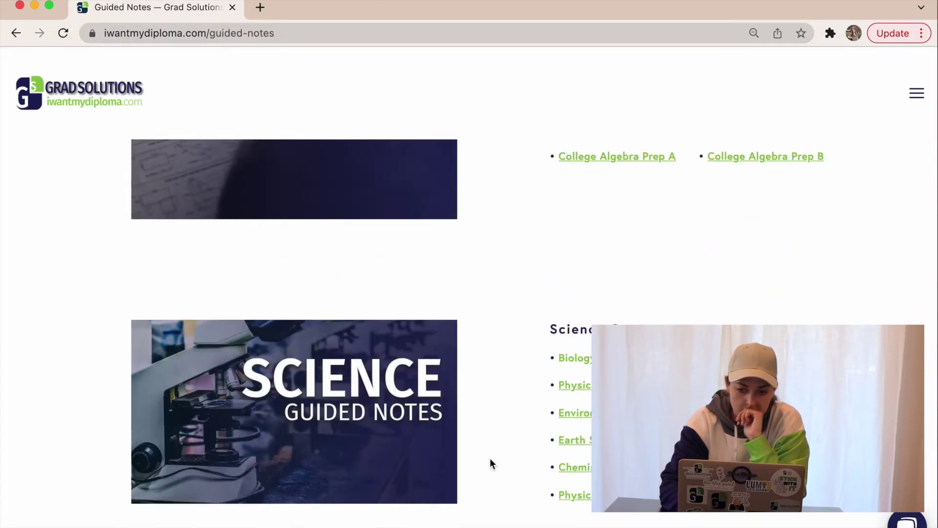
pyautogui.scroll(2, 496, 244)
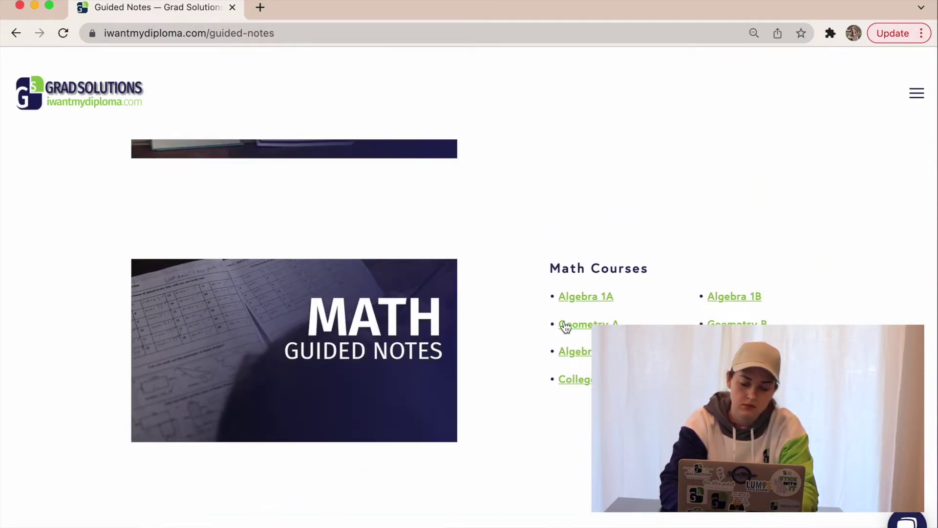
# Step: From the Geometry A page, expand 'Geometry A - Full Course Guided Notes' and open 'Guided Notes Entire Course'
pyautogui.click(587, 324)
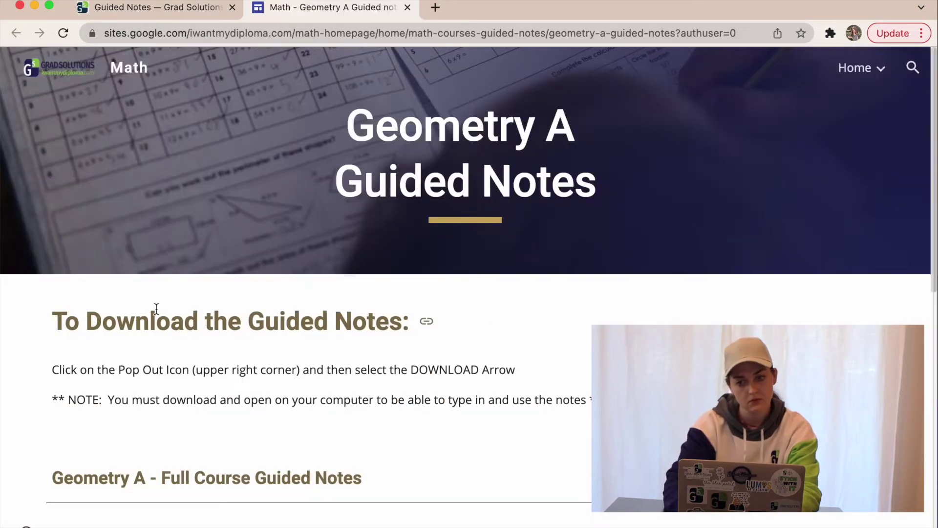
pyautogui.scroll(-4, 156, 307)
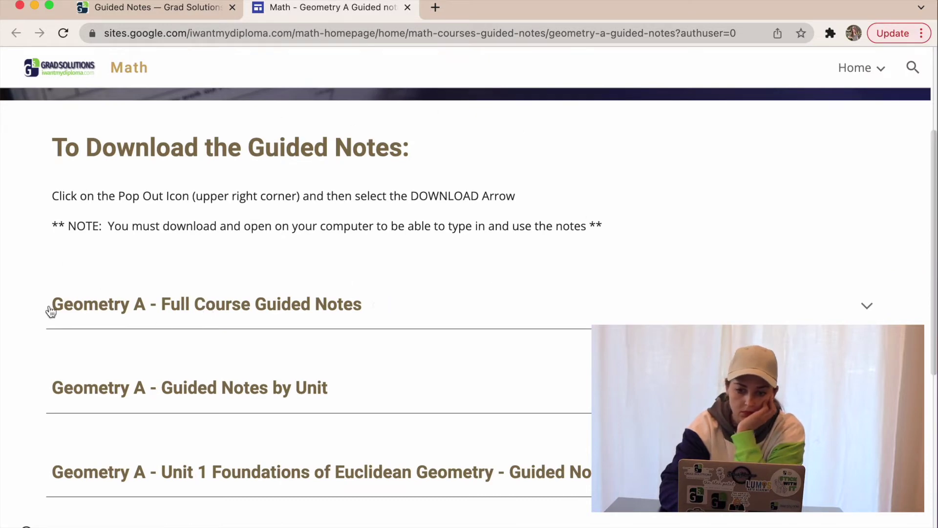
pyautogui.click(306, 308)
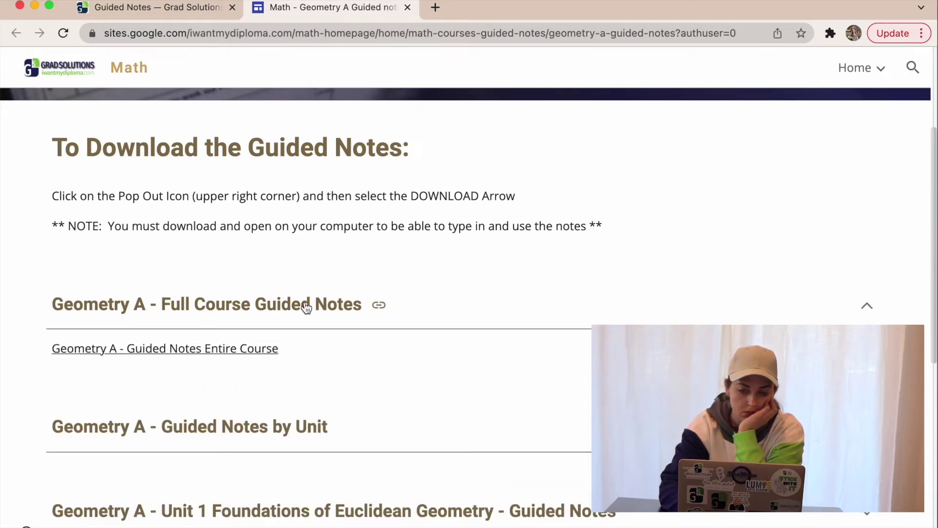
pyautogui.click(228, 347)
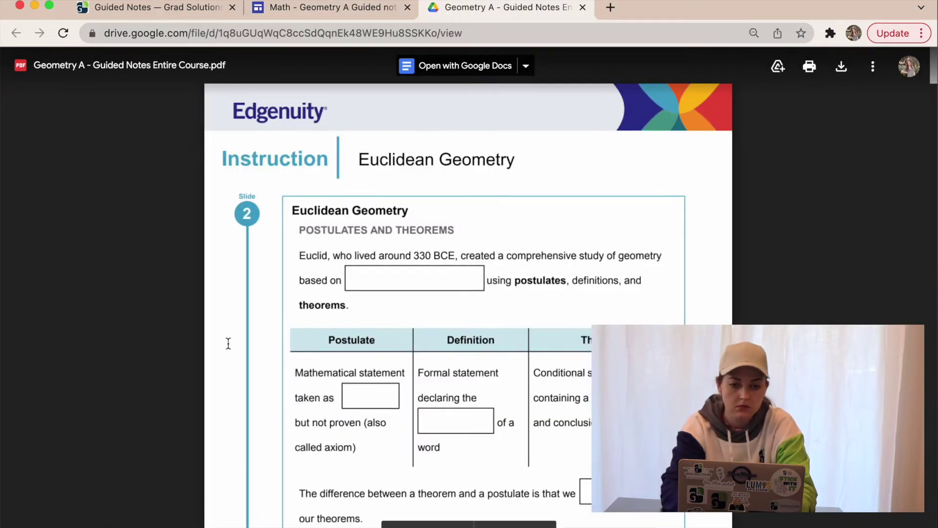
# Step: Download the Geometry A - Guided Notes Entire Course.pdf from Google Drive
pyautogui.scroll(-15, 416, 339)
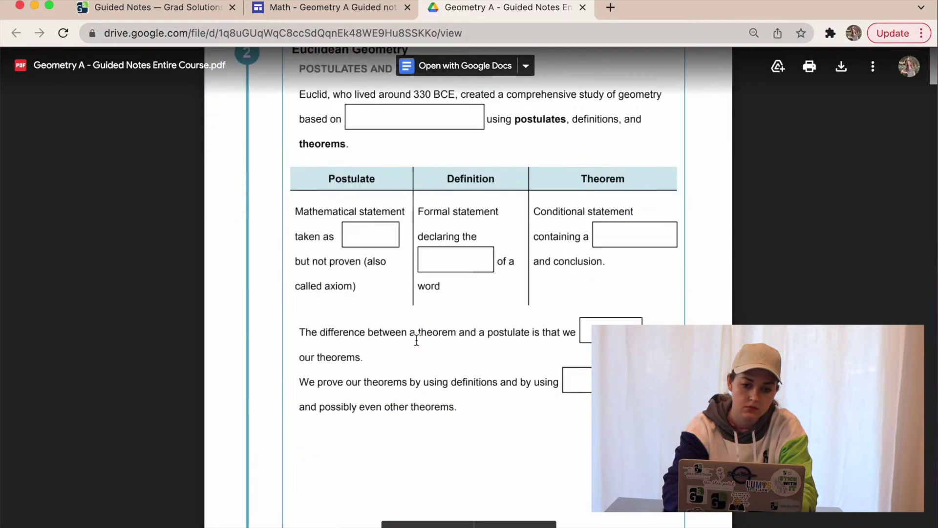
pyautogui.scroll(-10, 417, 340)
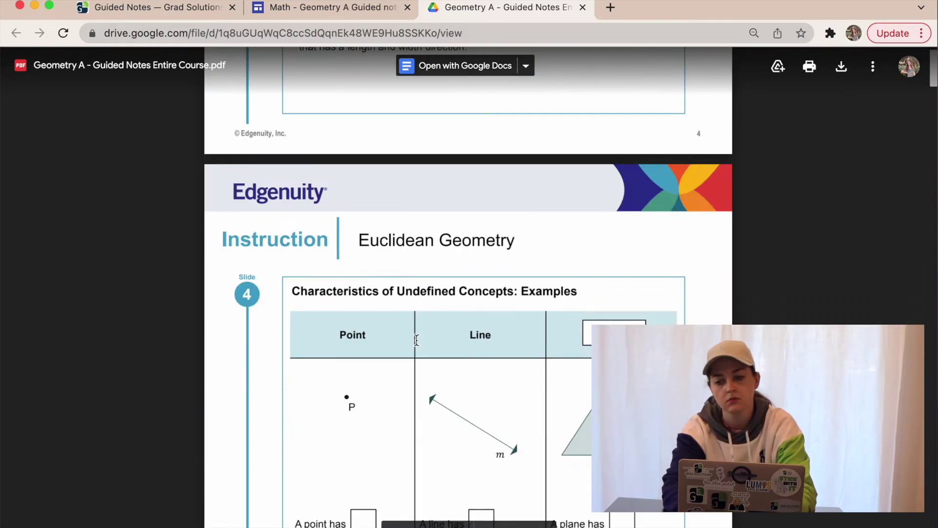
pyautogui.scroll(-10, 415, 324)
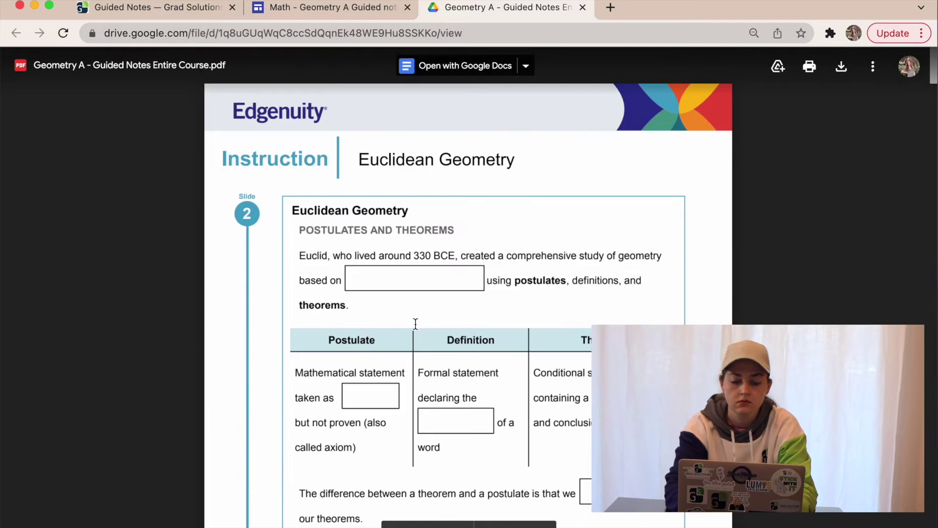
pyautogui.click(843, 70)
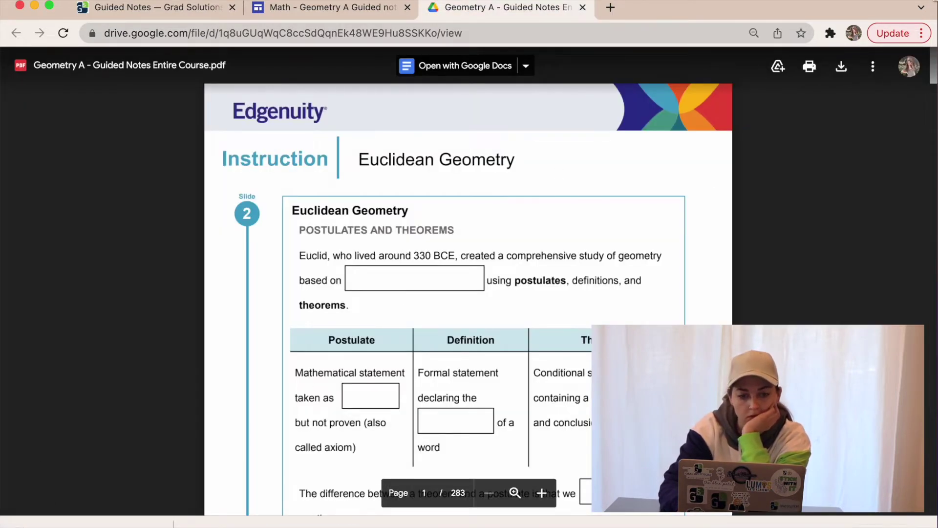
# Step: Minimize the Chrome windows and drag the downloaded PDF onto the desktop
pyautogui.click(890, 6)
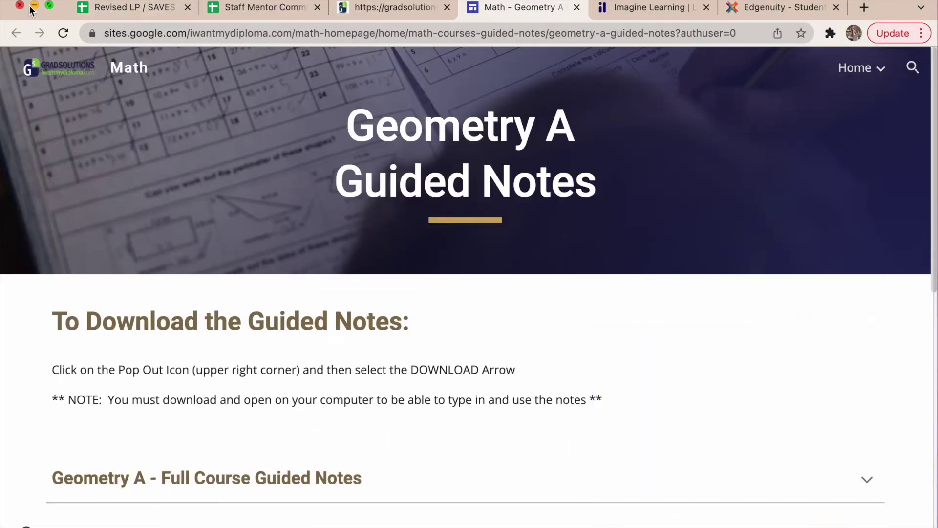
pyautogui.click(34, 6)
pyautogui.moveTo(44, 525); pyautogui.dragTo(897, 295)
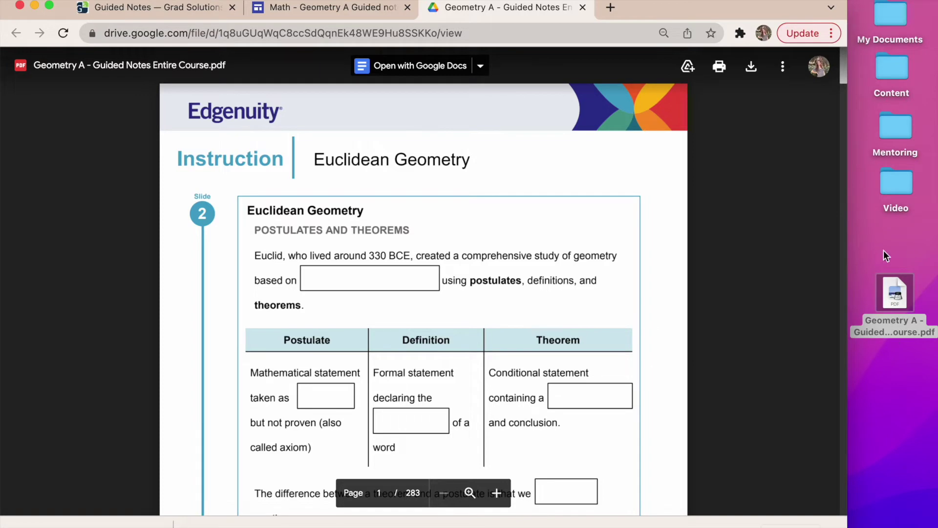
pyautogui.click(36, 6)
# Step: Open the guided notes PDF in Preview and preview pages 2 and 3 before returning to page 1
pyautogui.doubleClick(892, 296)
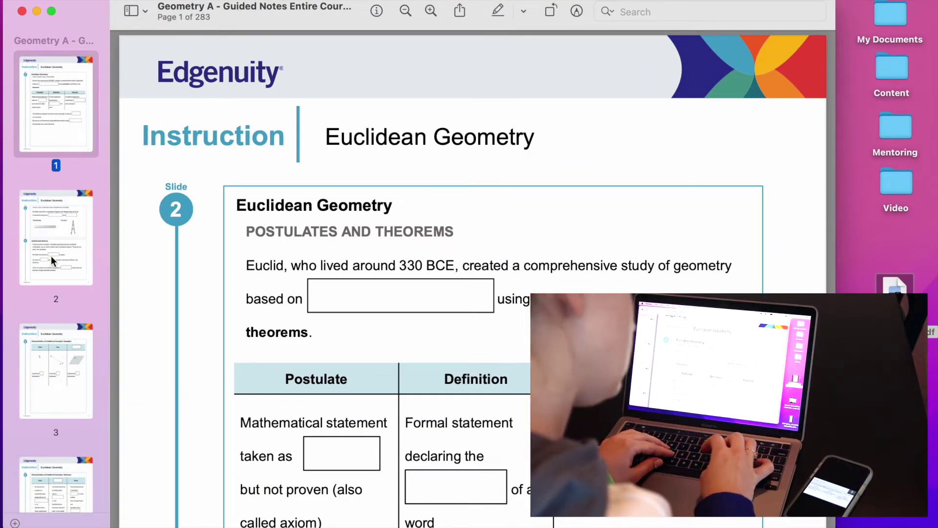
pyautogui.click(61, 232)
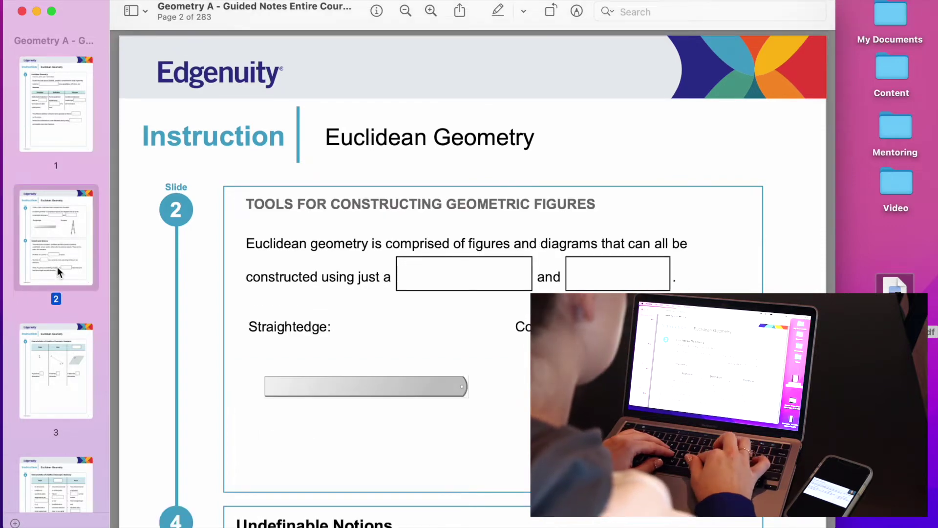
pyautogui.click(63, 359)
pyautogui.click(61, 103)
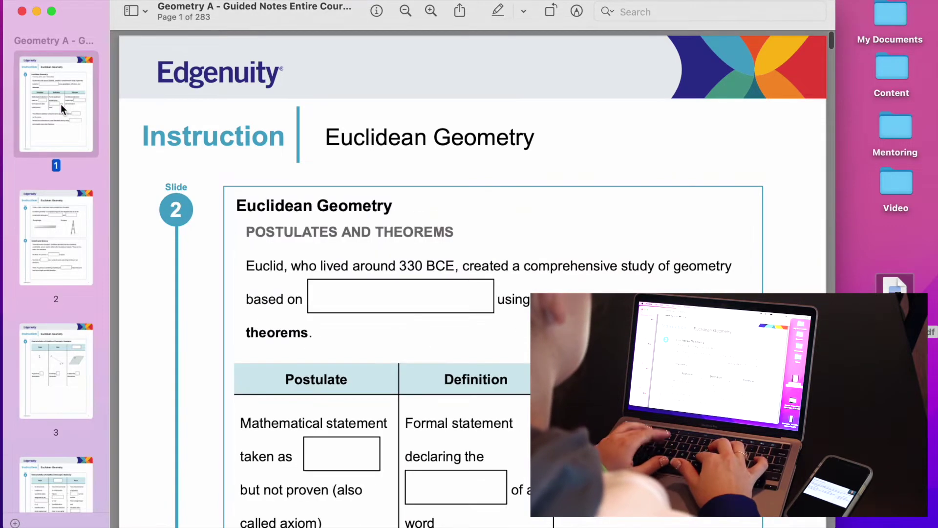
# Step: Type 'Answer one here', 'answer' and 'ans' into the 'based on', 'taken as' and 'declaring the' blanks
pyautogui.click(382, 300)
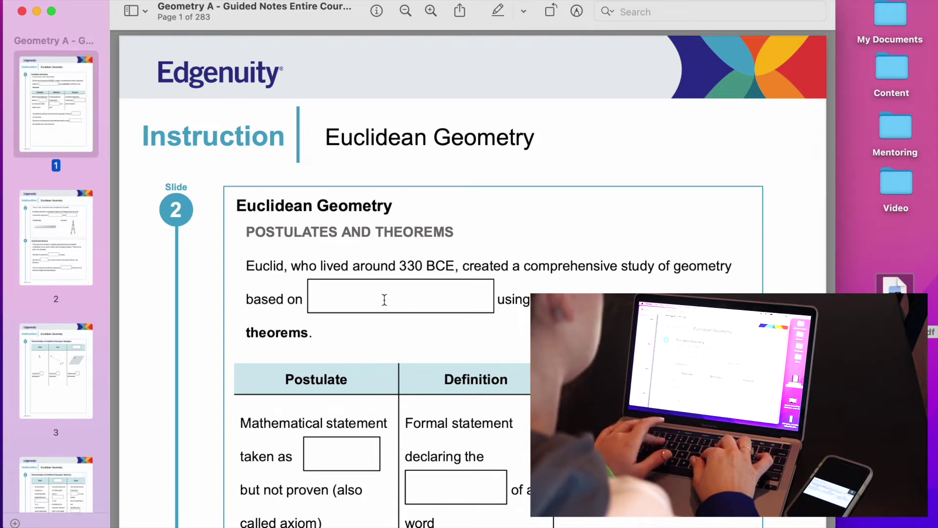
pyautogui.write('Answer on')
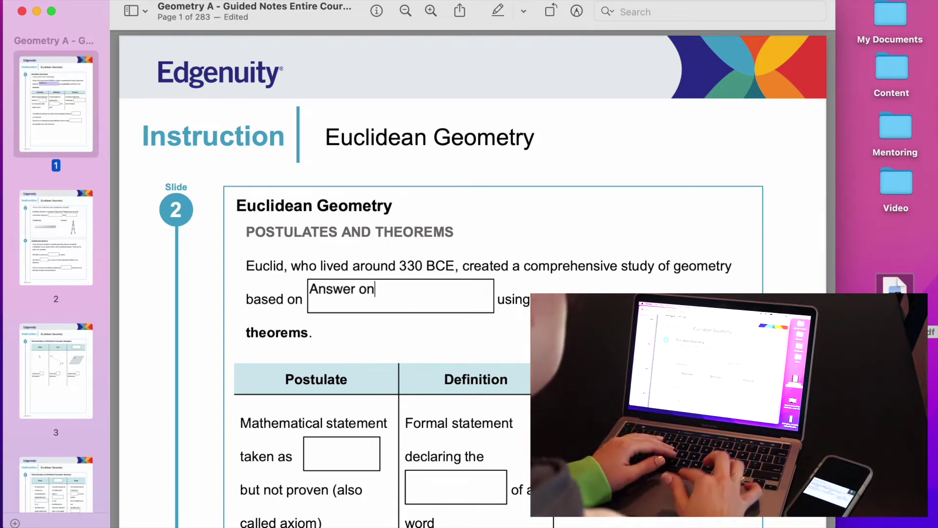
pyautogui.write('e here')
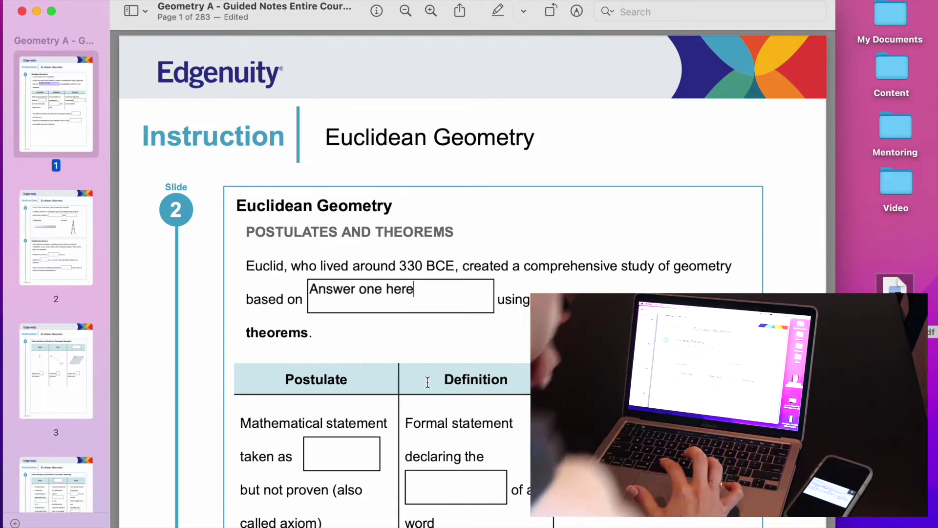
pyautogui.scroll(-2, 427, 382)
pyautogui.click(343, 400)
pyautogui.write('answer two')
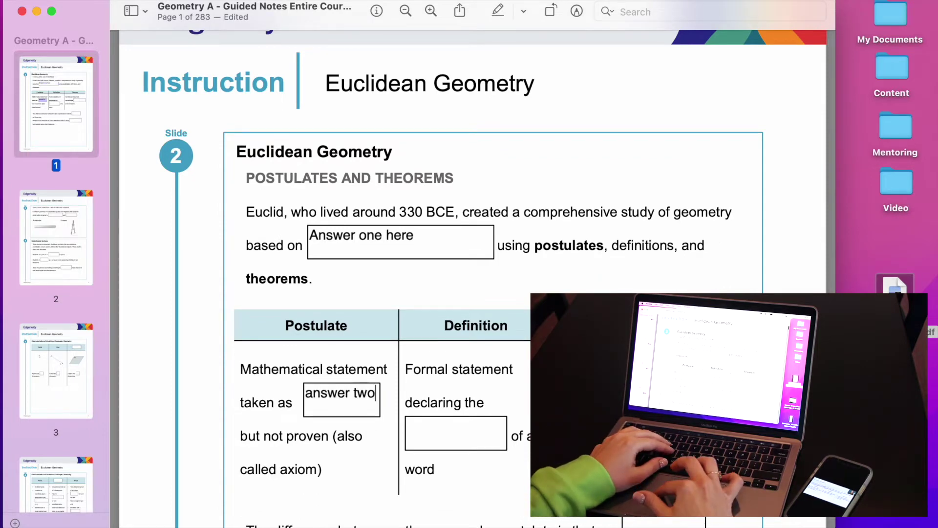
pyautogui.click(456, 433)
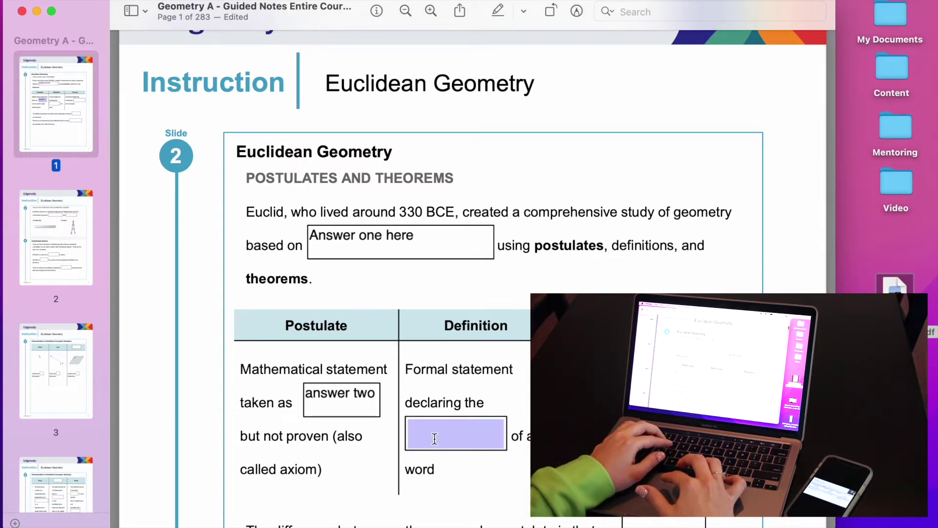
pyautogui.write('answer three')
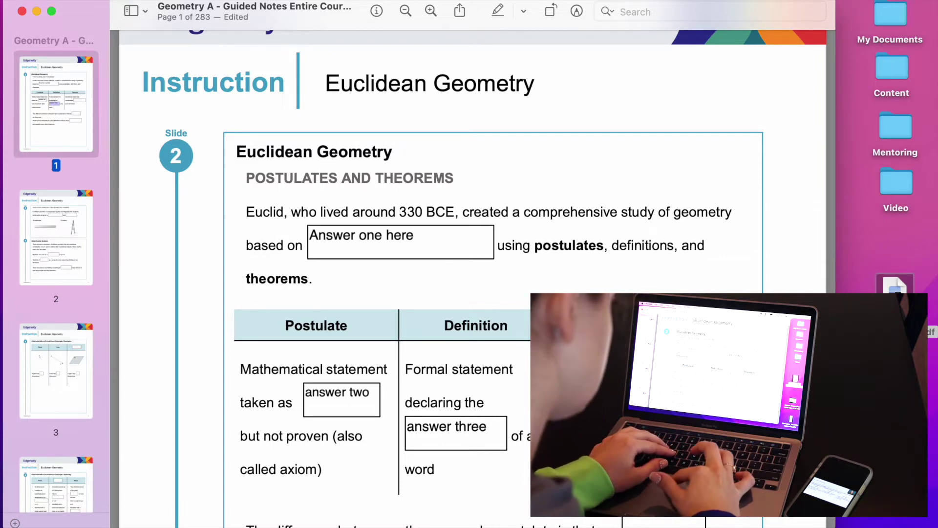
pyautogui.click(694, 418)
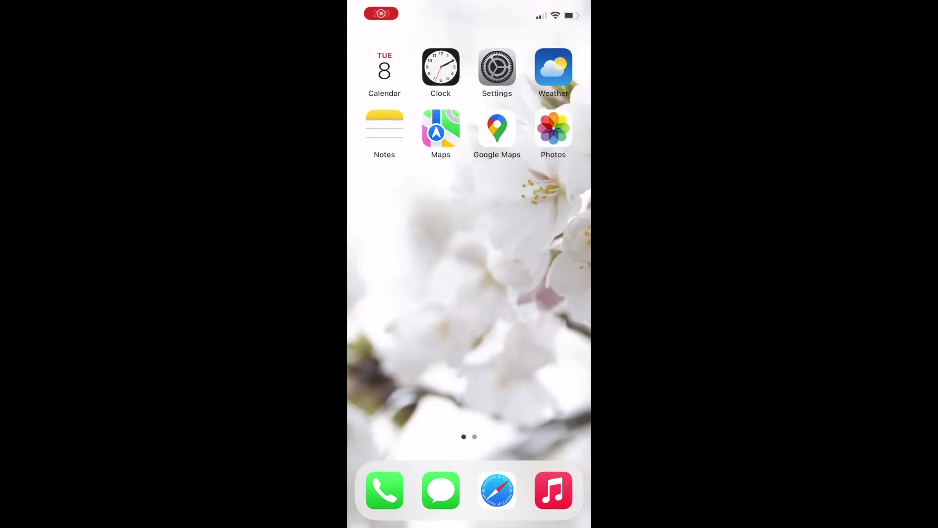
# Step: On the phone, open Safari and load iwantmydiploma.com
pyautogui.click(497, 490)
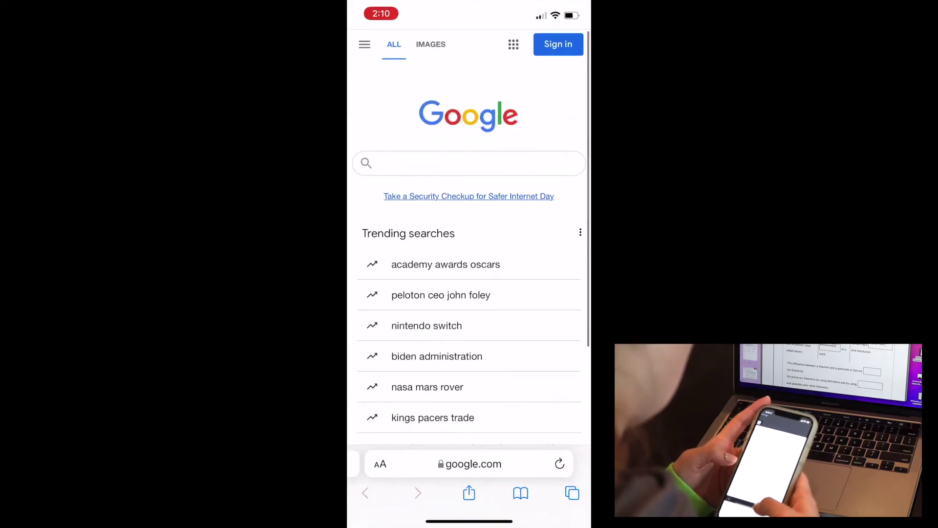
pyautogui.click(469, 464)
pyautogui.write('i')
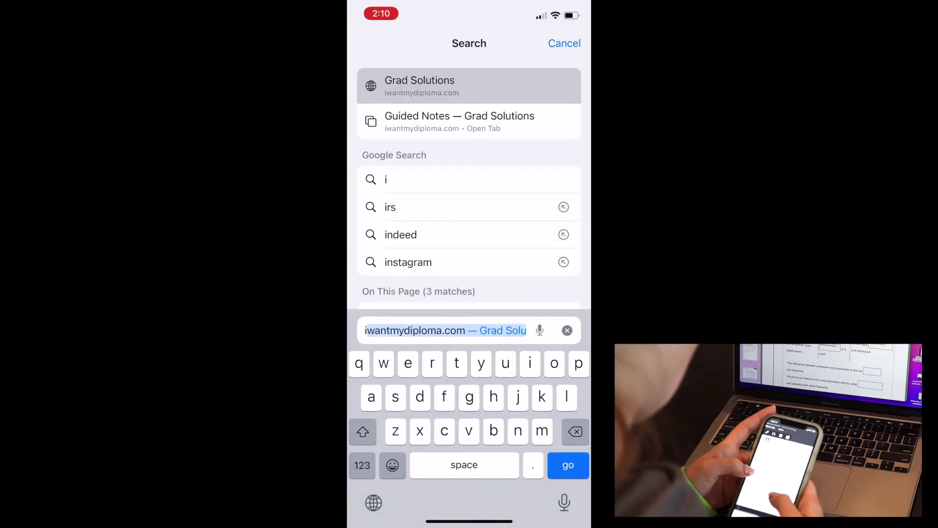
pyautogui.press('Return')
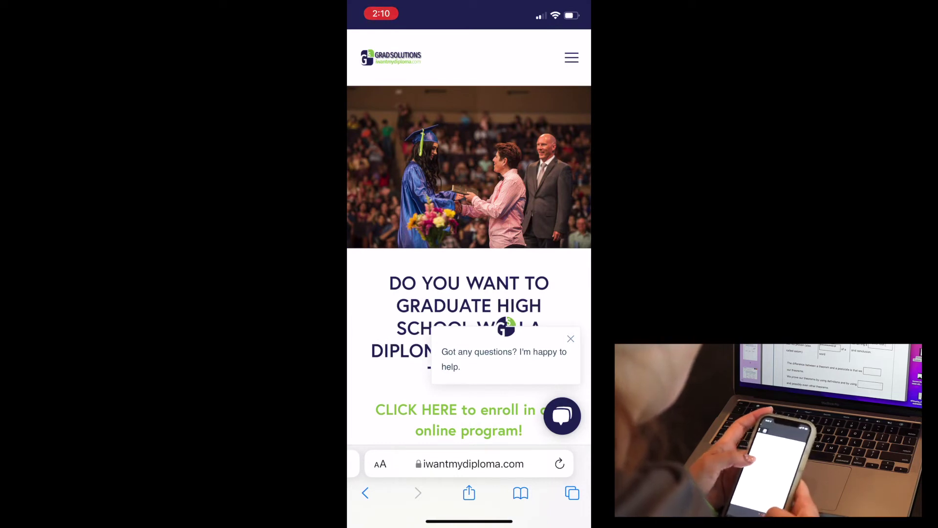
# Step: Go to Students > Student Login and enter the School ID and password
pyautogui.click(571, 57)
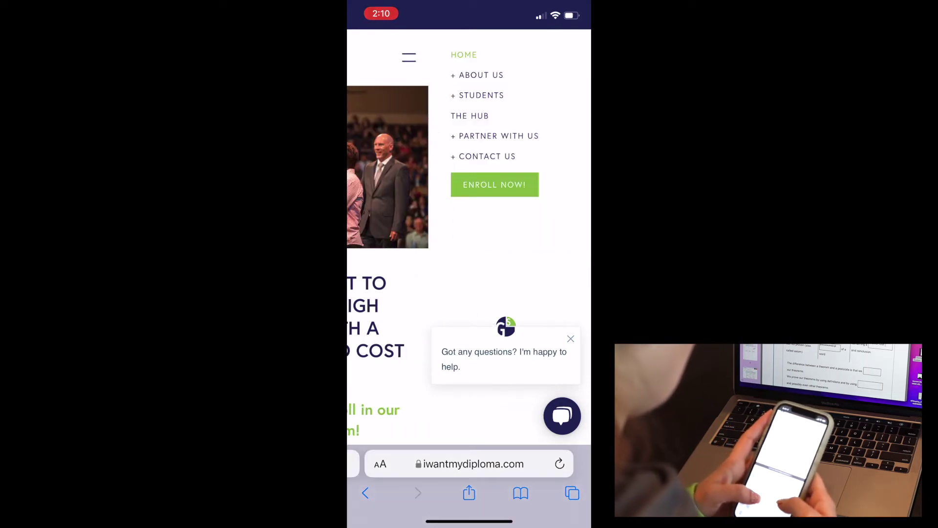
pyautogui.click(481, 96)
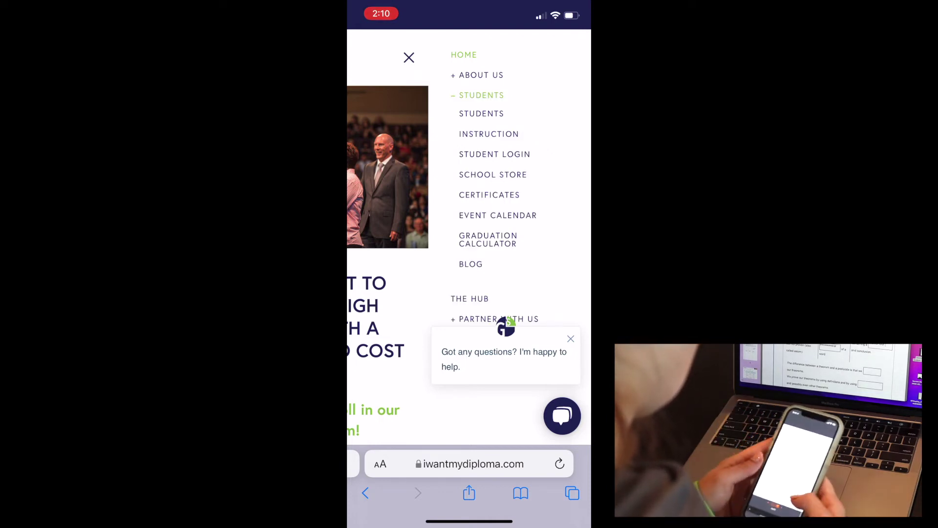
pyautogui.click(494, 154)
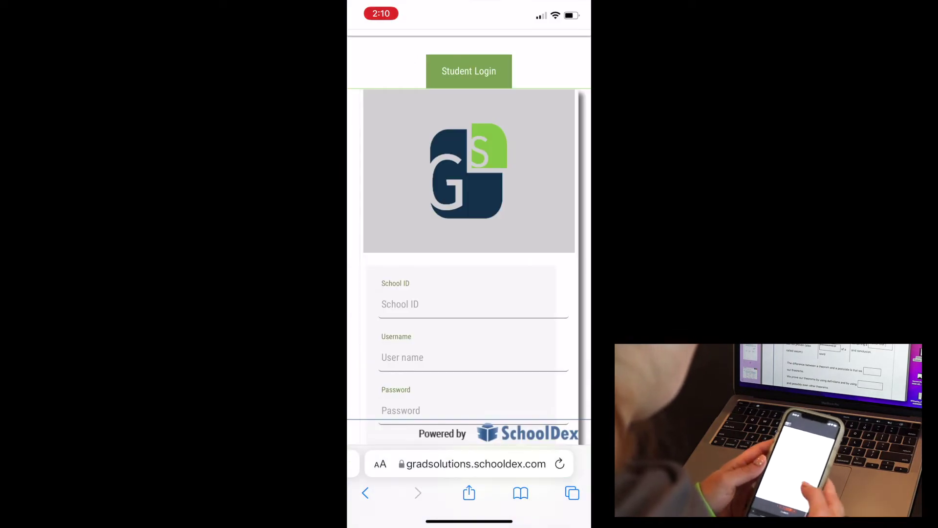
pyautogui.click(416, 304)
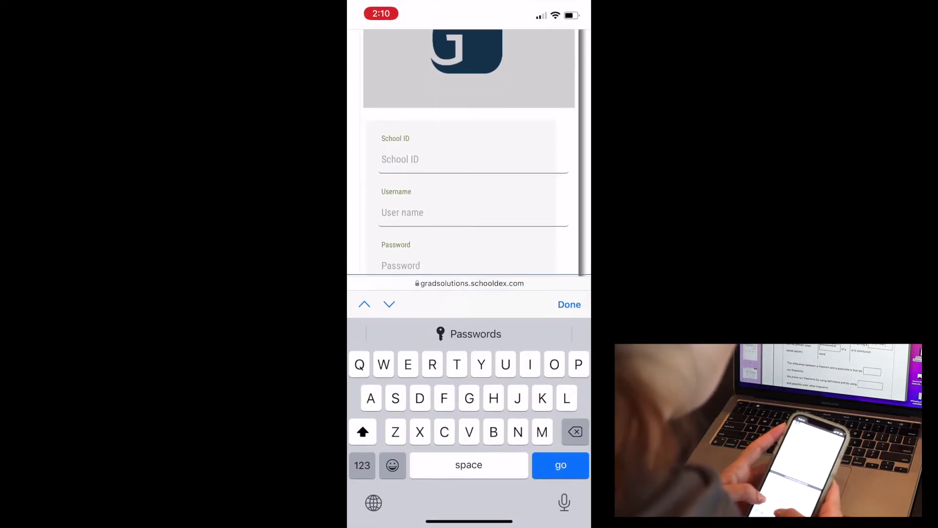
pyautogui.click(401, 219)
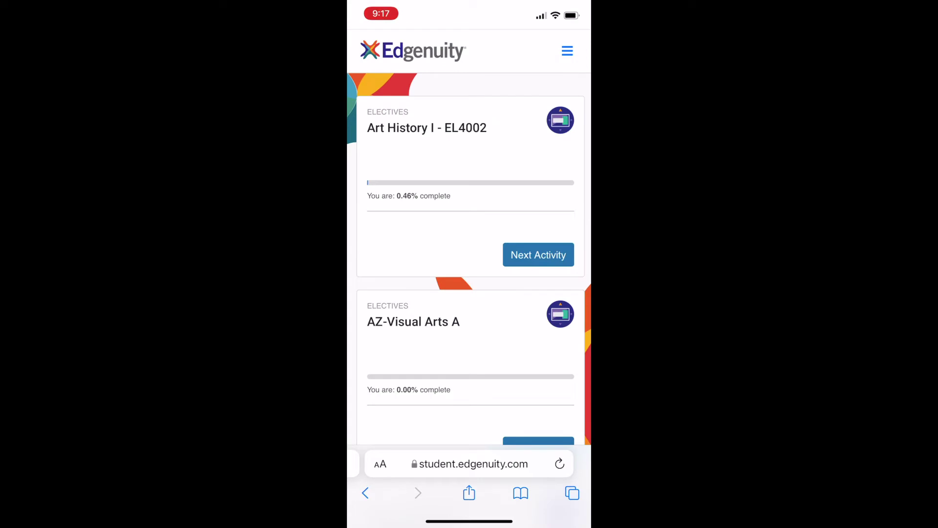
# Step: Scroll to Geometry A - (MA201) '17 and open its next activity, the Euclidean Geometry lesson
pyautogui.scroll(-8, 469, 264)
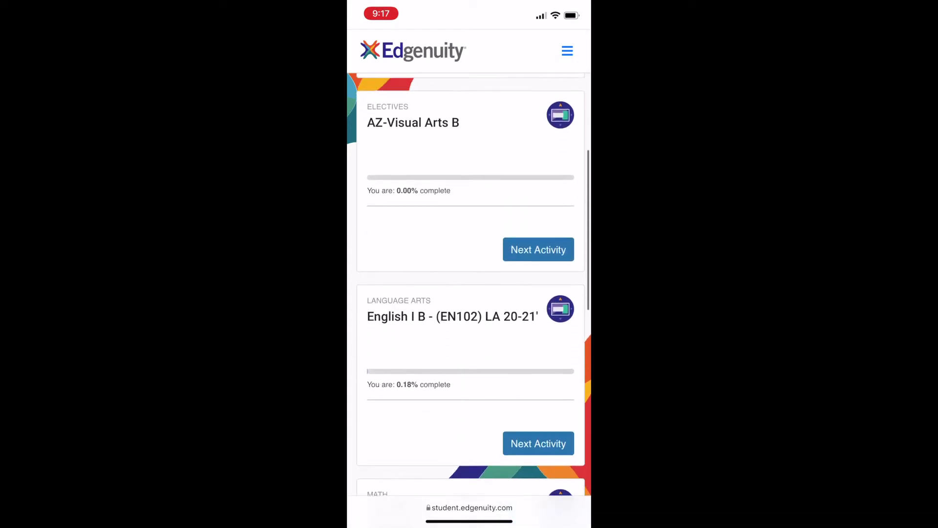
pyautogui.scroll(-7, 469, 284)
pyautogui.scroll(1, 469, 283)
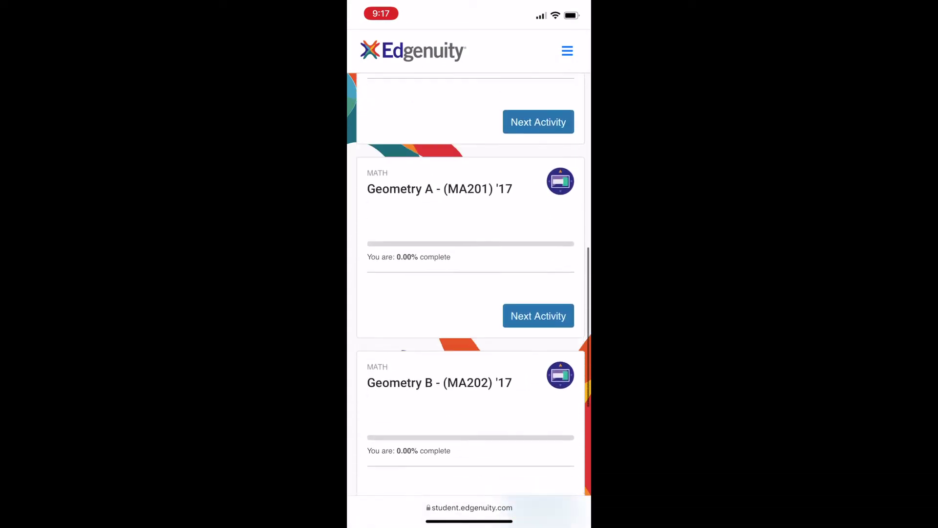
pyautogui.scroll(4, 469, 283)
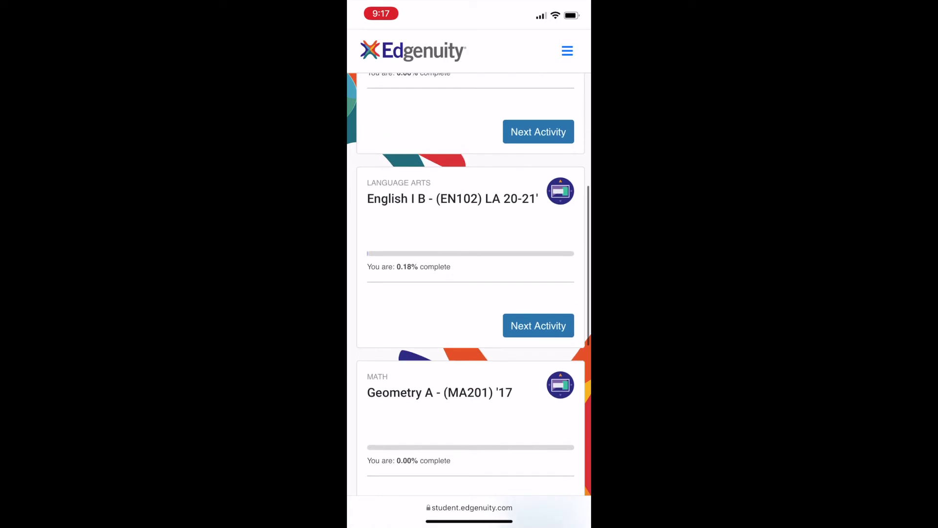
pyautogui.scroll(-3, 469, 284)
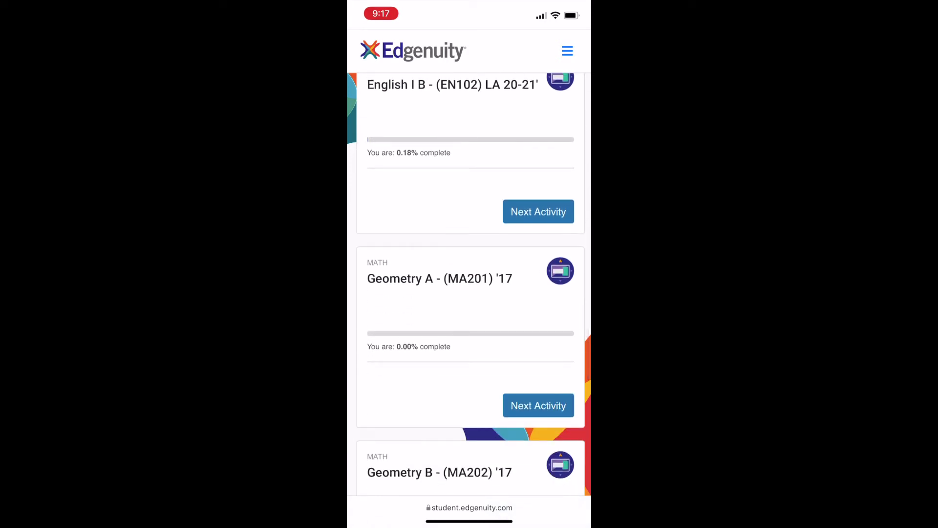
pyautogui.click(538, 405)
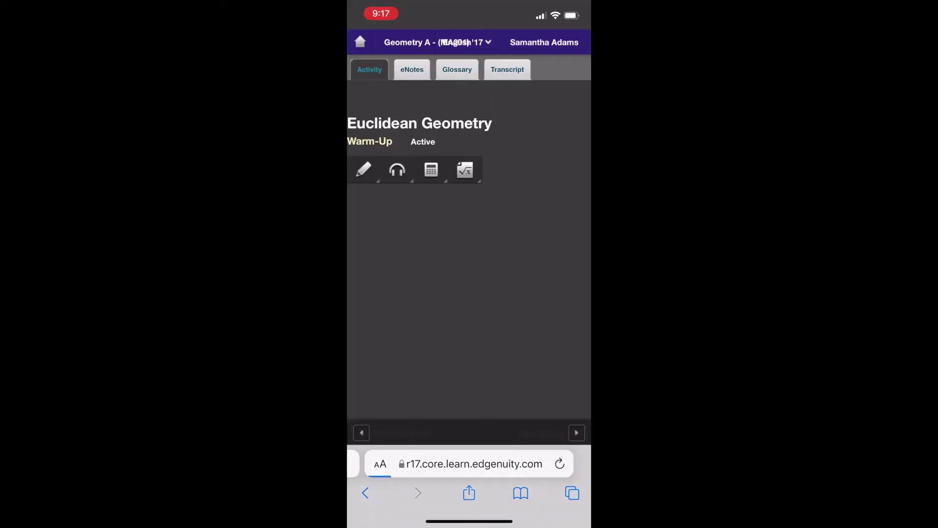
pyautogui.scroll(-3, 469, 293)
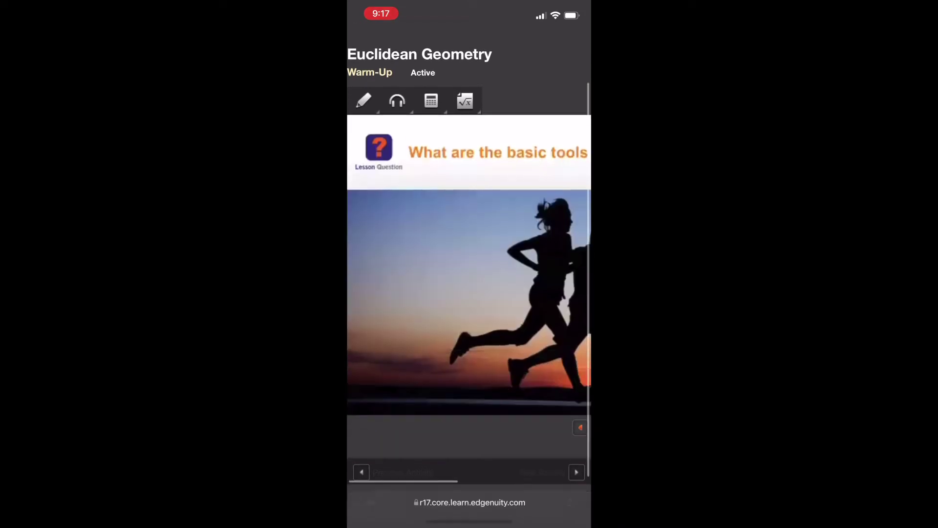
pyautogui.scroll(1, 469, 293)
pyautogui.hscroll(-1, 469, 293)
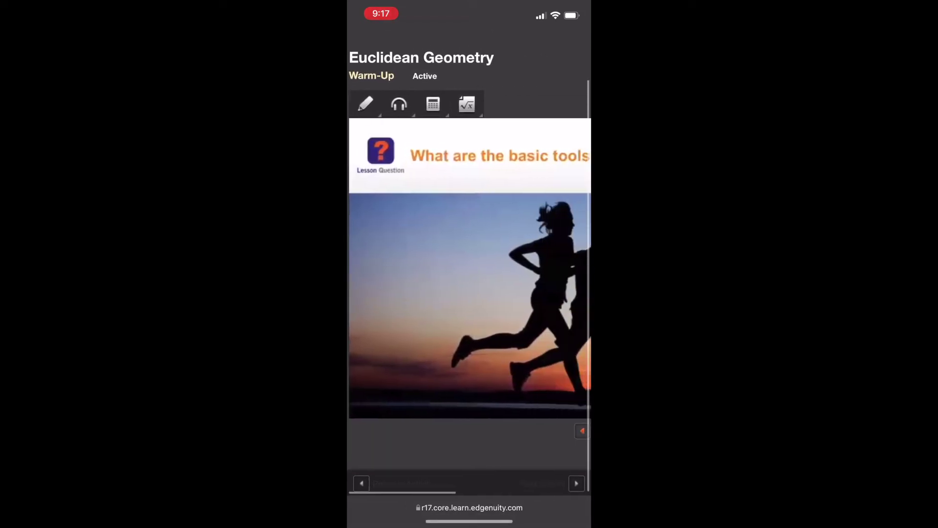
pyautogui.hscroll(3, 469, 293)
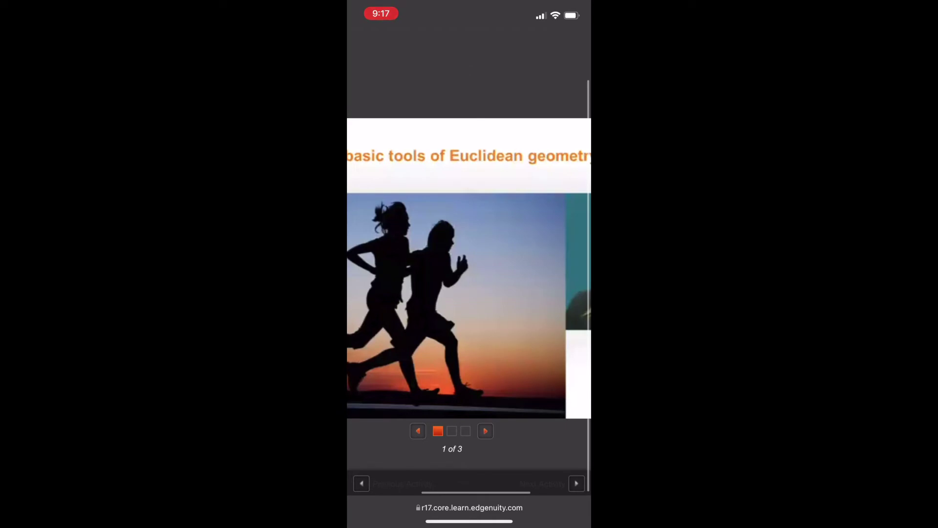
pyautogui.hscroll(-5, 469, 293)
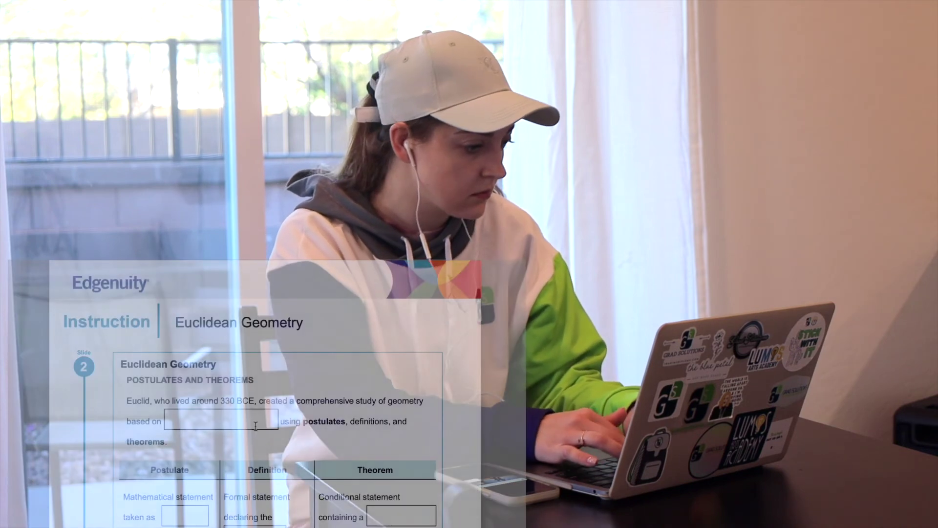
# Step: Enter 'deductive reasoning' in the 'based on' blank, then move to the 'taken as' blank
pyautogui.write('de')
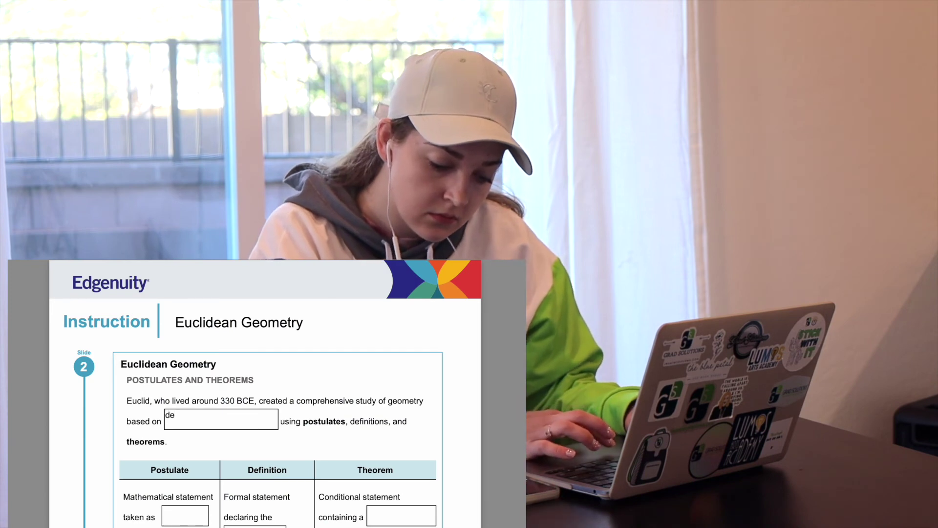
pyautogui.write('ductive re')
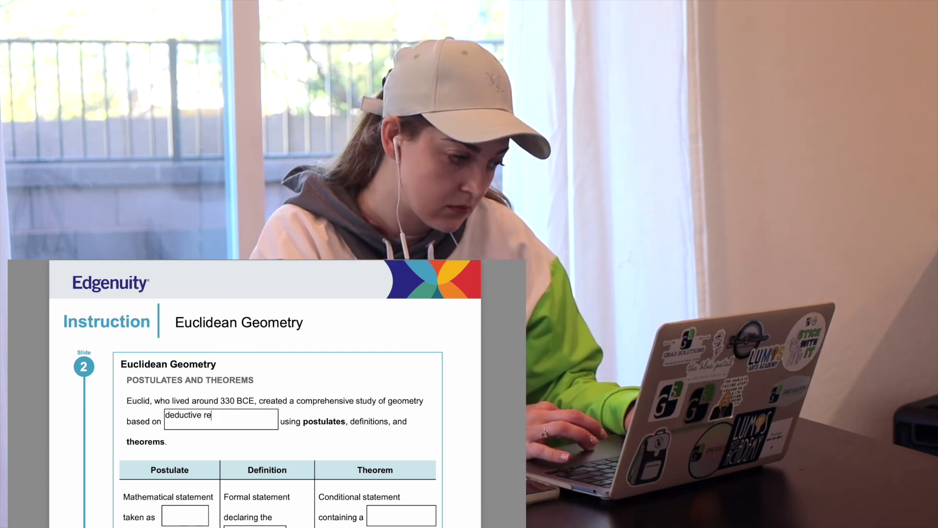
pyautogui.write('asoning')
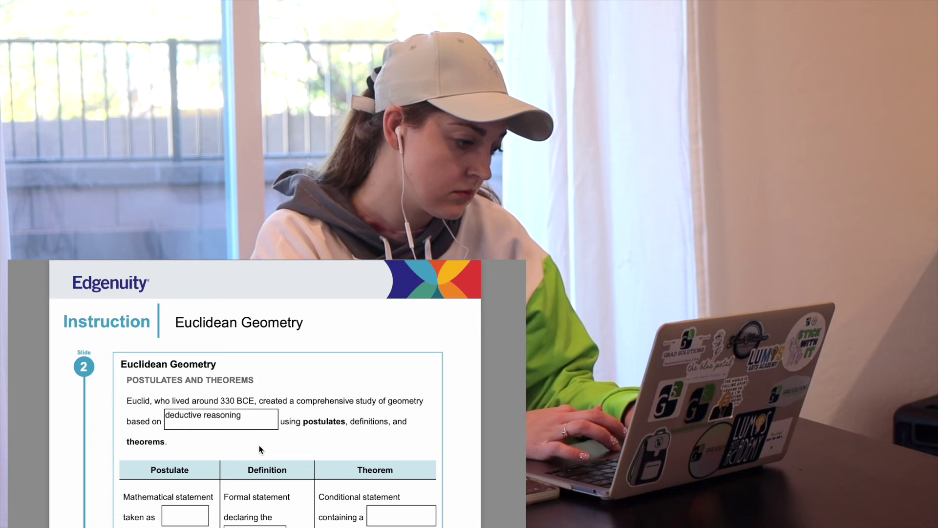
pyautogui.click(193, 513)
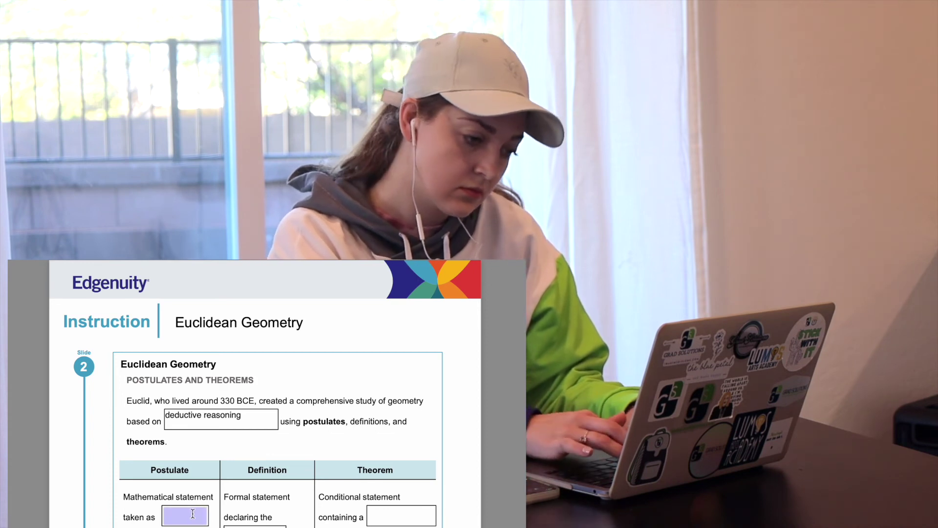